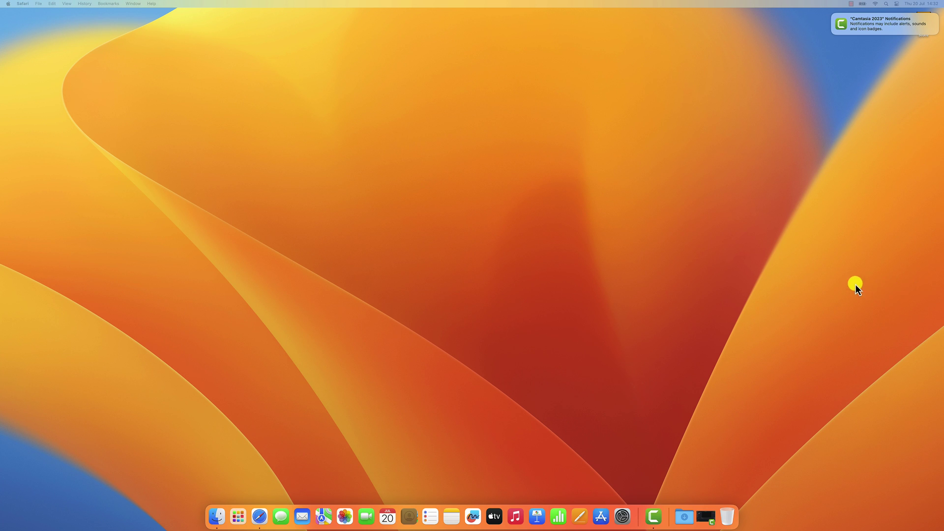
Step: Bring Finder to the front and dismiss the Camtasia notification
{"action": "left_click", "coordinate": [517, 261]}
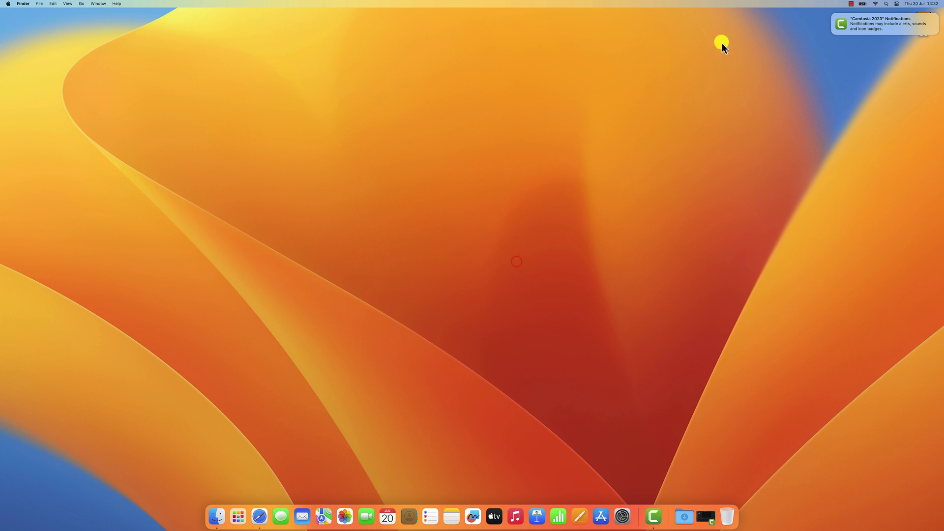
{"action": "left_click", "coordinate": [837, 17]}
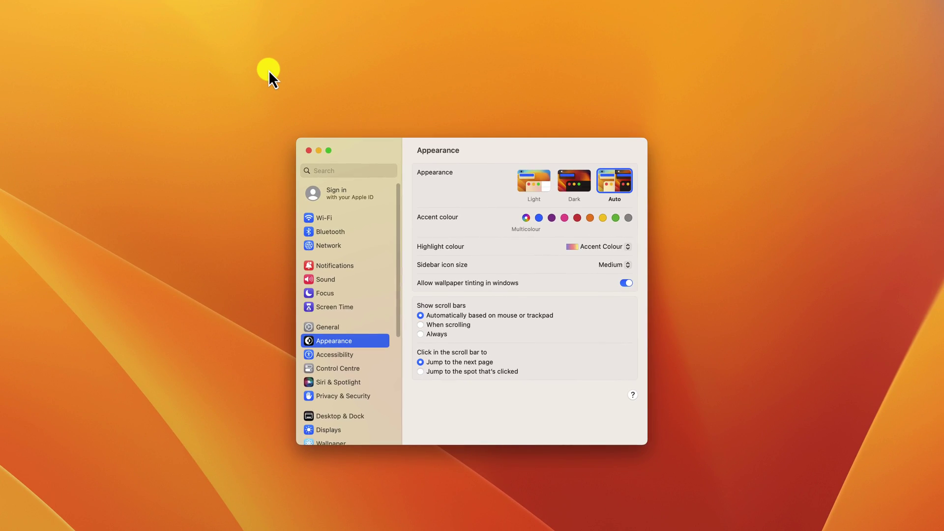
Step: Begin Apple ID creation from the sign-in page with birth date Day 1, January, 1980
{"action": "left_click", "coordinate": [339, 194]}
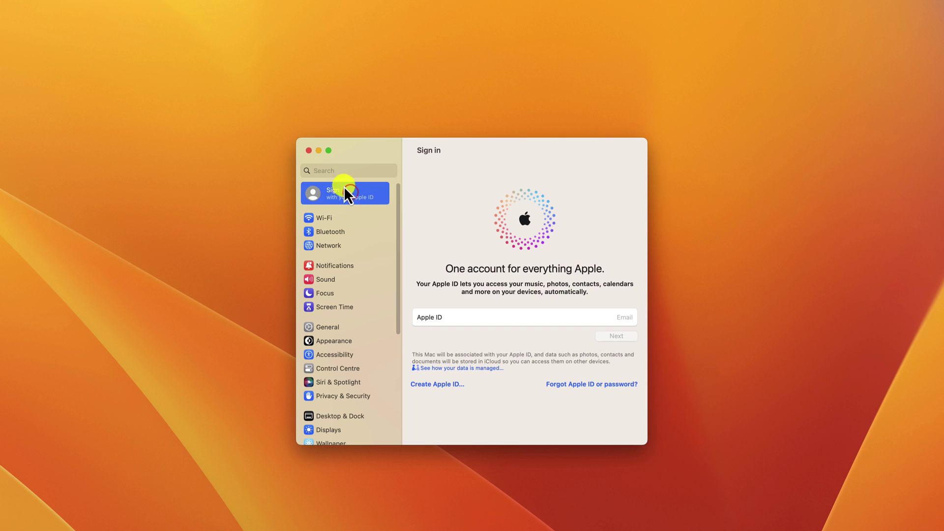
{"action": "left_click", "coordinate": [447, 386]}
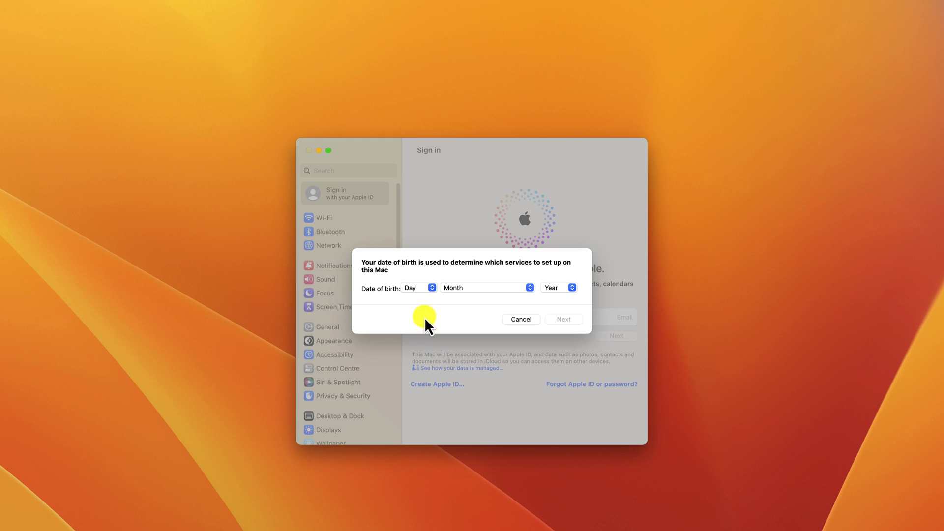
{"action": "left_click", "coordinate": [432, 288]}
{"action": "left_click", "coordinate": [424, 297]}
{"action": "left_click", "coordinate": [472, 294]}
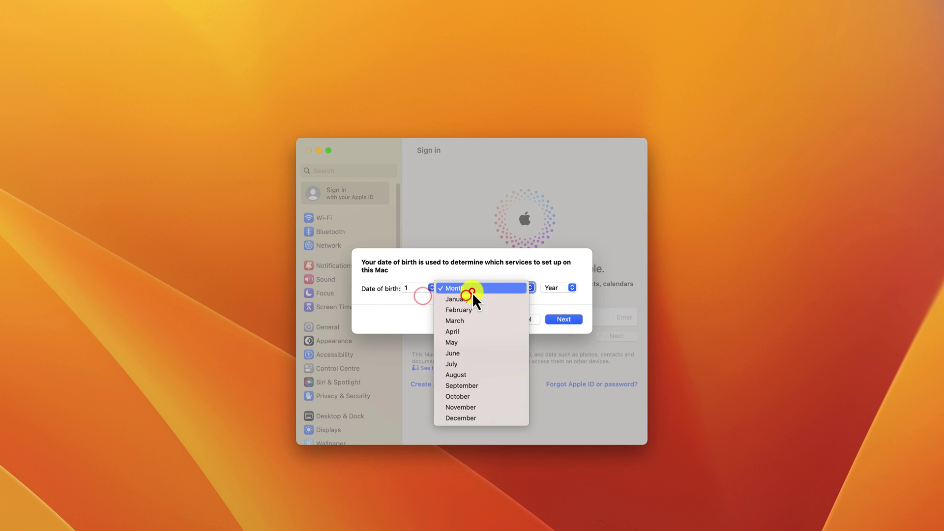
{"action": "left_click", "coordinate": [514, 298]}
{"action": "left_click", "coordinate": [561, 286]}
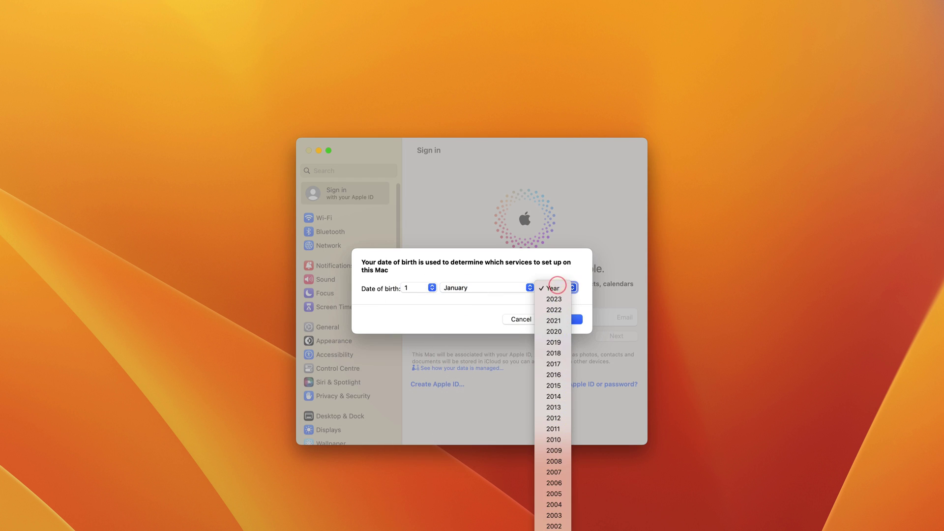
{"action": "scroll", "coordinate": [553, 290], "scroll_direction": "down", "scroll_amount": 5}
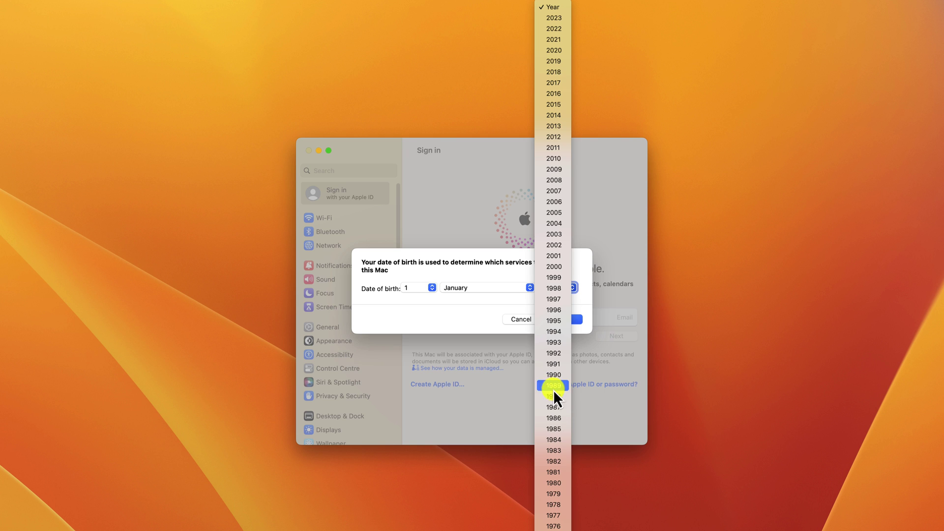
{"action": "left_click", "coordinate": [559, 484]}
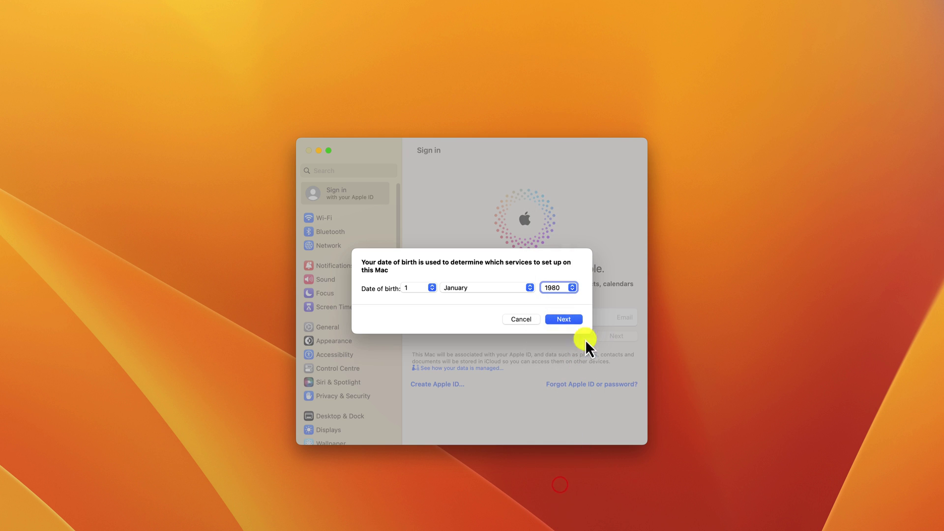
Step: Continue past the birth date and enter the account holder's first and last name
{"action": "left_click", "coordinate": [571, 319]}
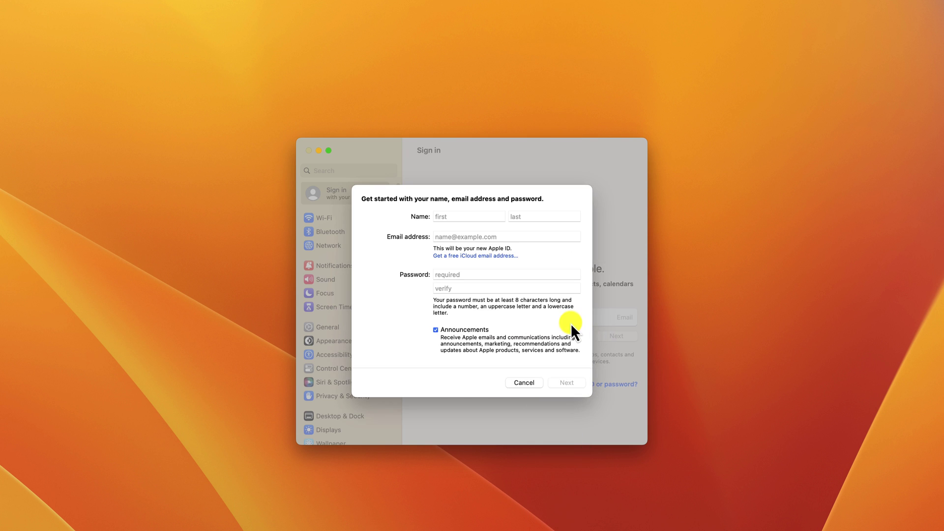
{"action": "left_click", "coordinate": [457, 216]}
{"action": "type", "text": "DexTer"}
{"action": "key", "text": "Tab"}
{"action": "type", "text": "Tu"}
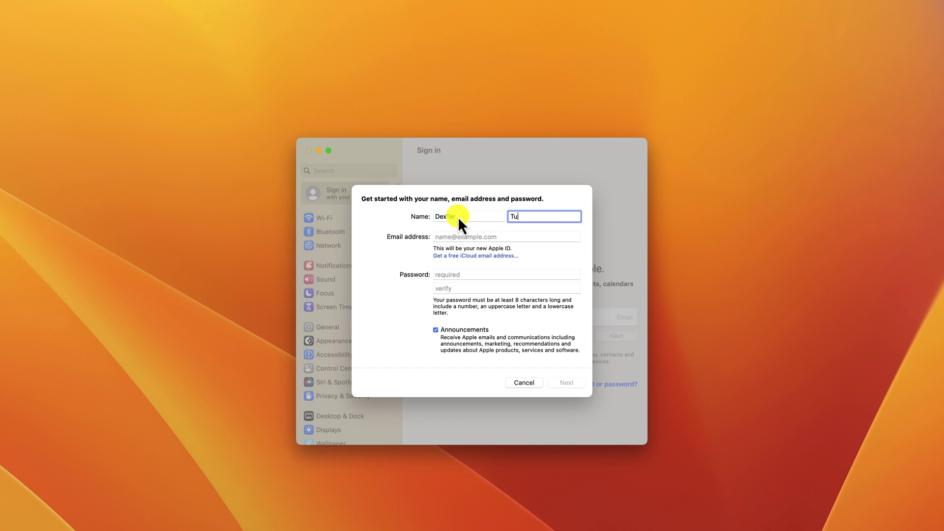
{"action": "type", "text": "torials"}
Step: Replace the typed Gmail address with a free iCloud address, entering the desired iCloud name
{"action": "left_click", "coordinate": [459, 236]}
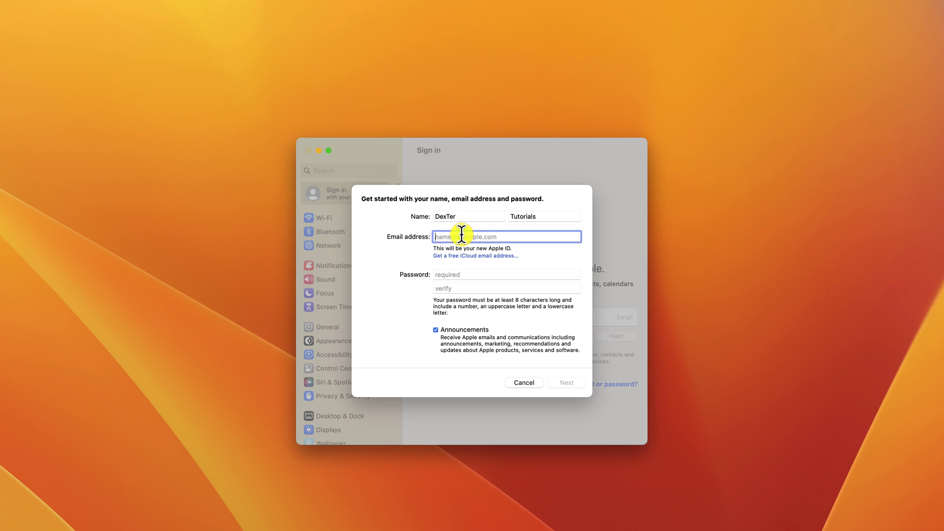
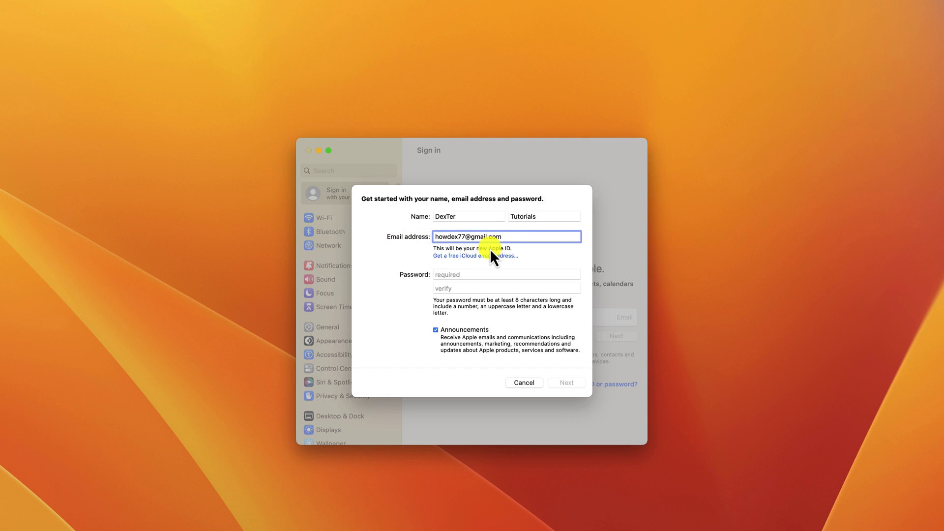
{"action": "left_click", "coordinate": [493, 255]}
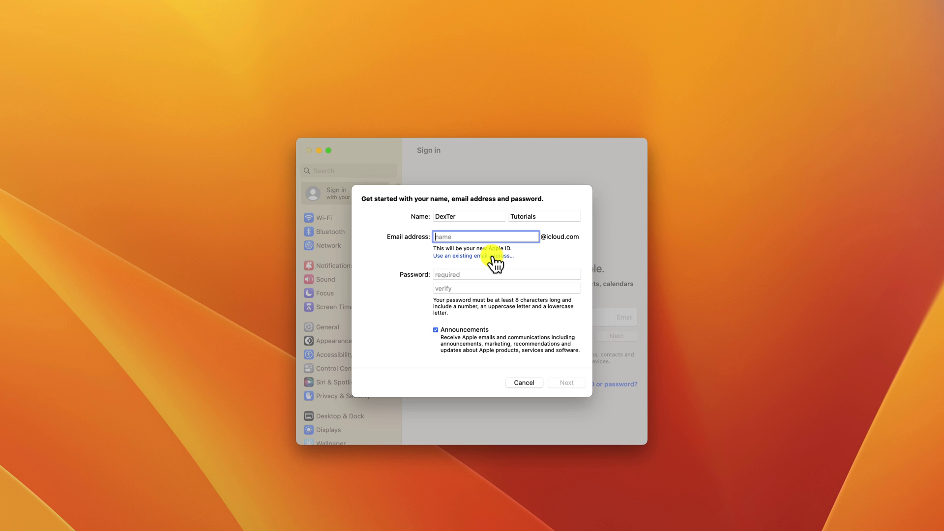
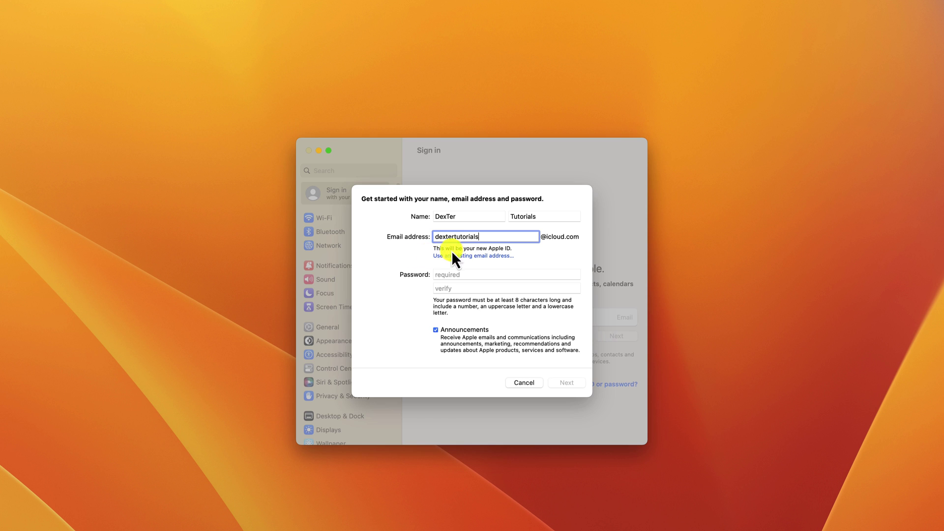
Step: Enter the account password and type it again to verify
{"action": "left_click", "coordinate": [469, 274]}
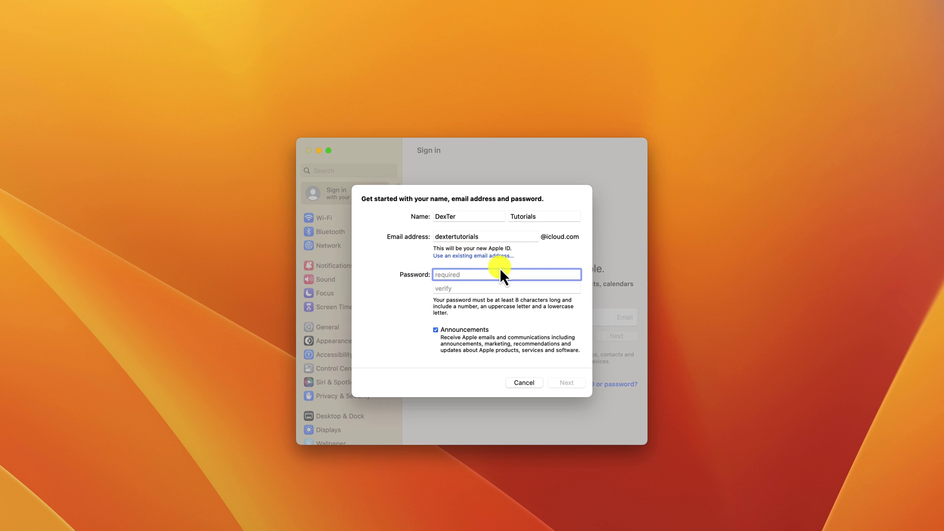
{"action": "type", "text": "••••••••"}
{"action": "key", "text": "Tab"}
{"action": "type", "text": "••••"}
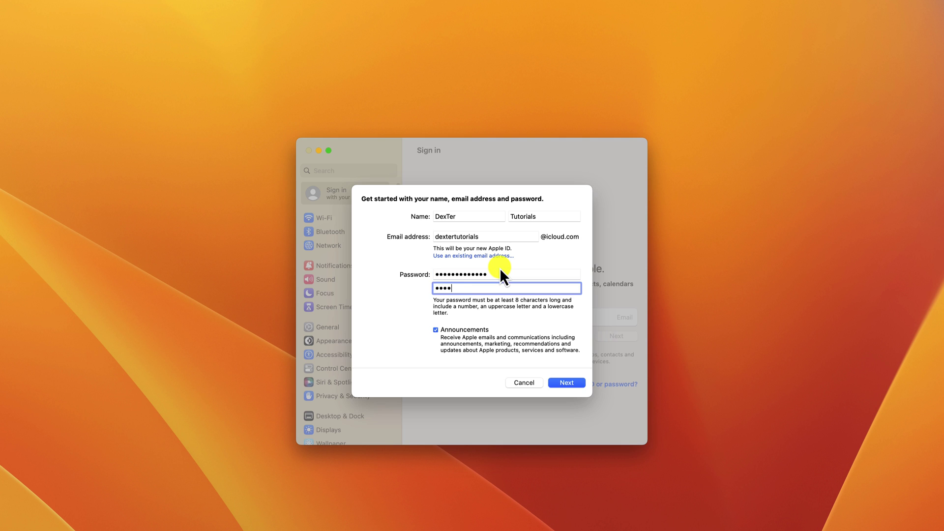
{"action": "type", "text": "•••••"}
Step: Submit the details, enter the phone number, and type the six-digit text-message code
{"action": "left_click", "coordinate": [561, 384]}
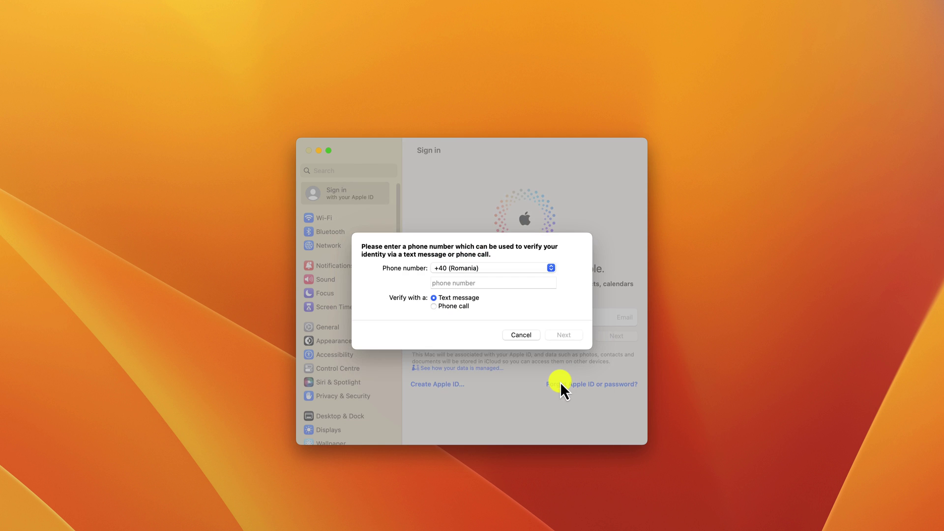
{"action": "left_click", "coordinate": [486, 283]}
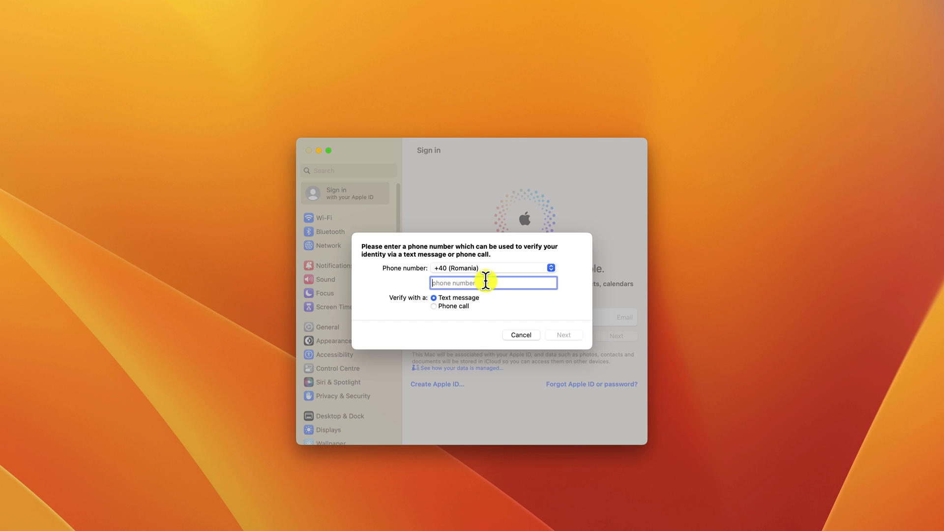
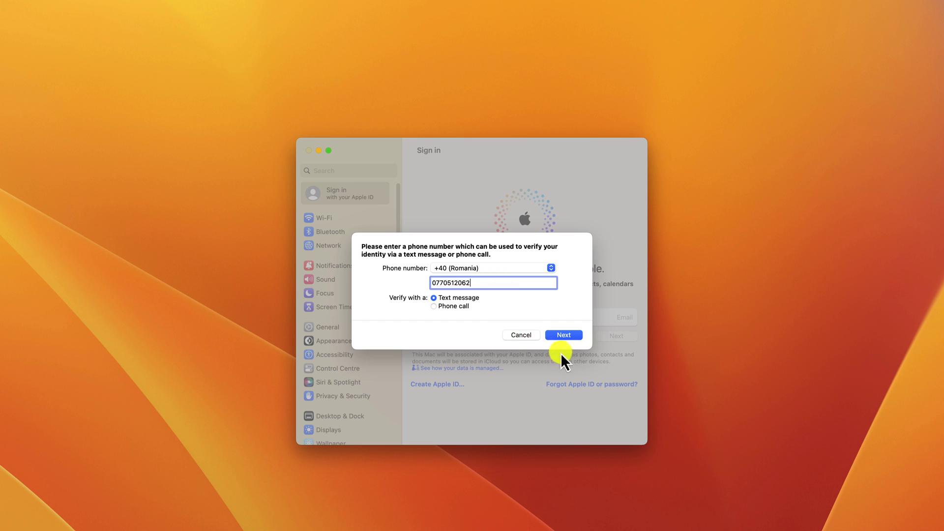
{"action": "left_click", "coordinate": [578, 339]}
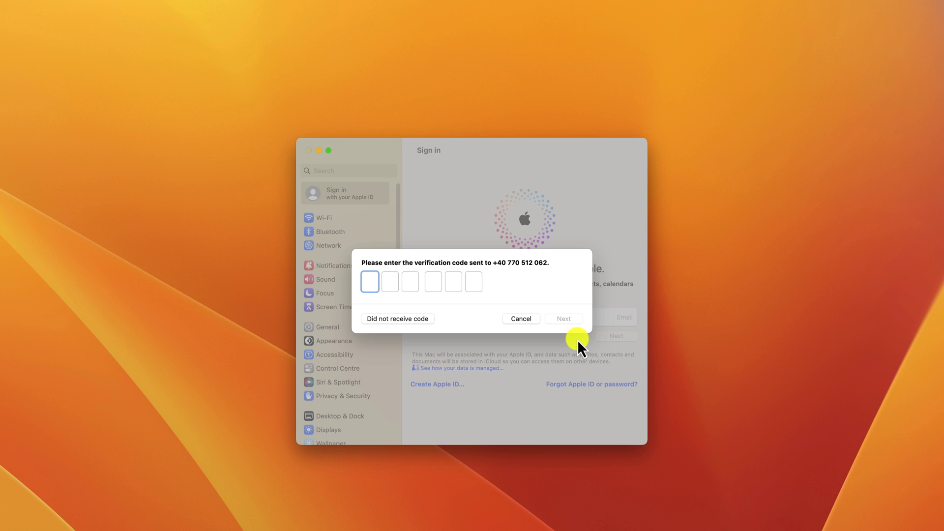
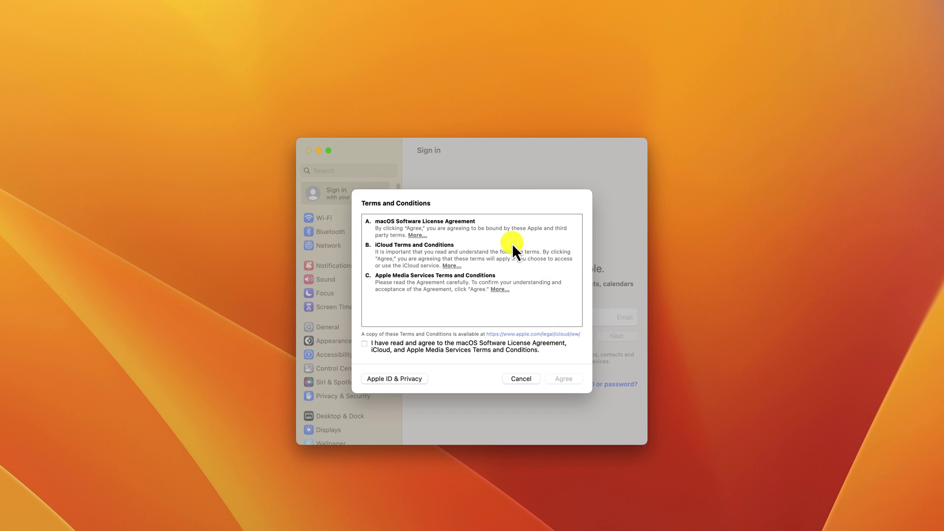
Step: Tick 'I have read and agree', click Agree, and scroll through the new Apple ID pane
{"action": "left_click", "coordinate": [365, 344]}
{"action": "left_click", "coordinate": [574, 382]}
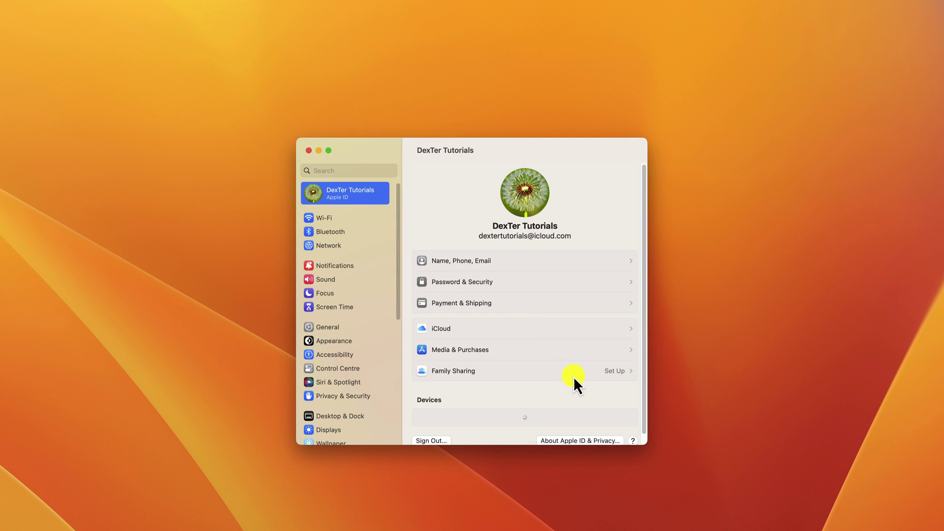
{"action": "scroll", "coordinate": [575, 385], "scroll_direction": "down", "scroll_amount": 1}
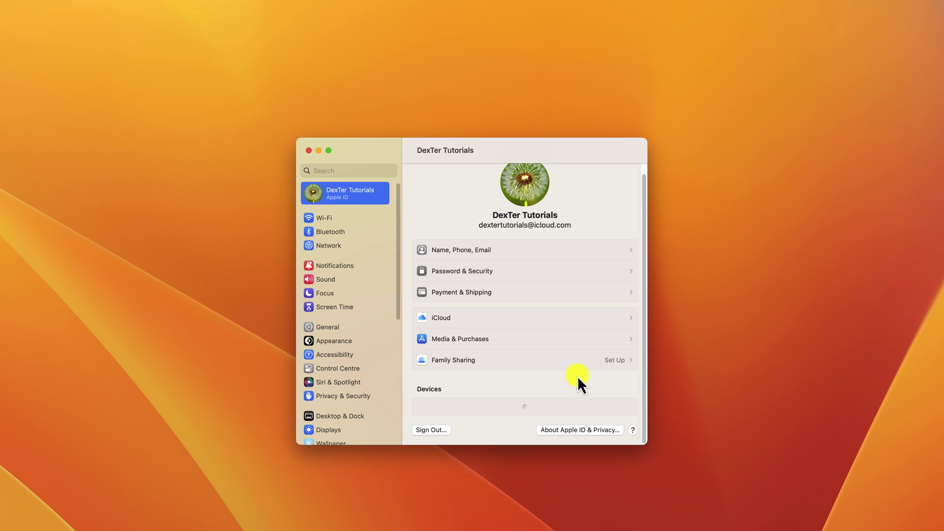
{"action": "scroll", "coordinate": [577, 376], "scroll_direction": "up", "scroll_amount": 1}
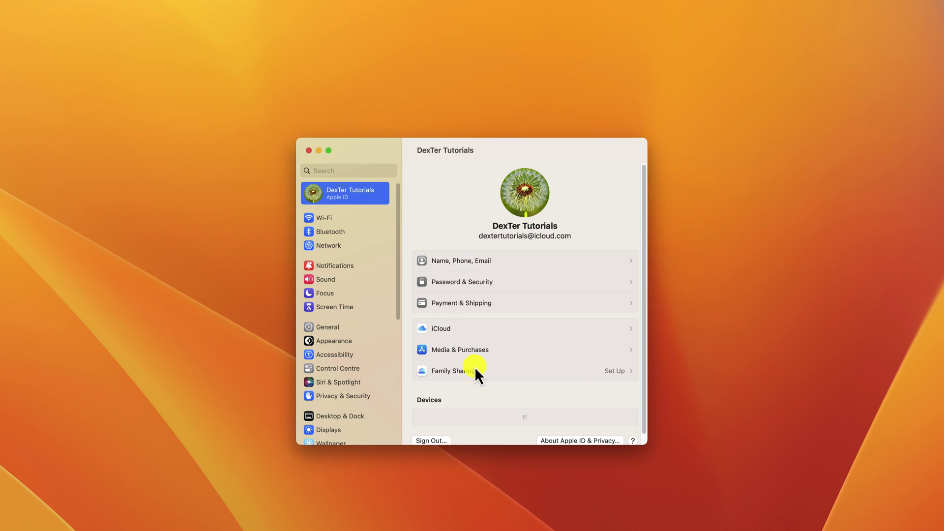
{"action": "scroll", "coordinate": [487, 369], "scroll_direction": "down", "scroll_amount": 1}
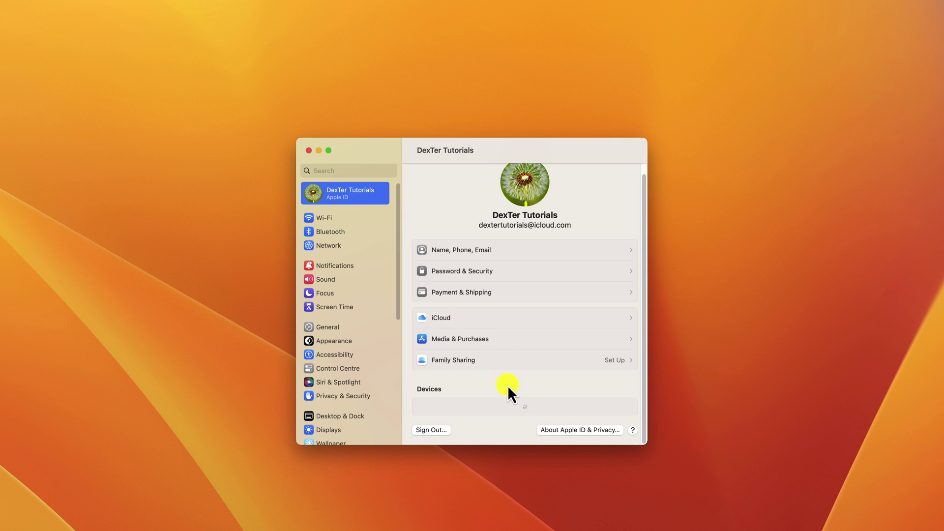
{"action": "scroll", "coordinate": [508, 385], "scroll_direction": "up", "scroll_amount": 1}
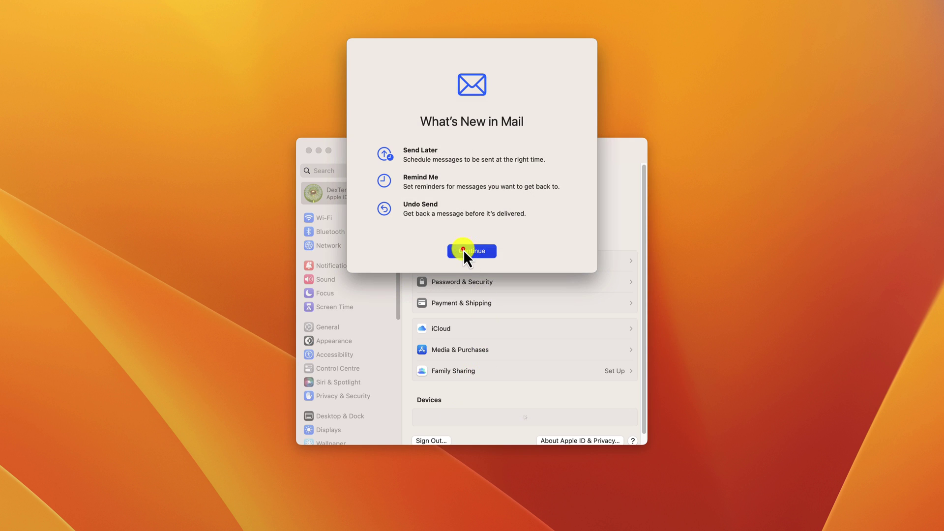
Step: Choose Protect Mail activity in the Mail privacy setup and continue to the inbox
{"action": "left_click", "coordinate": [464, 251]}
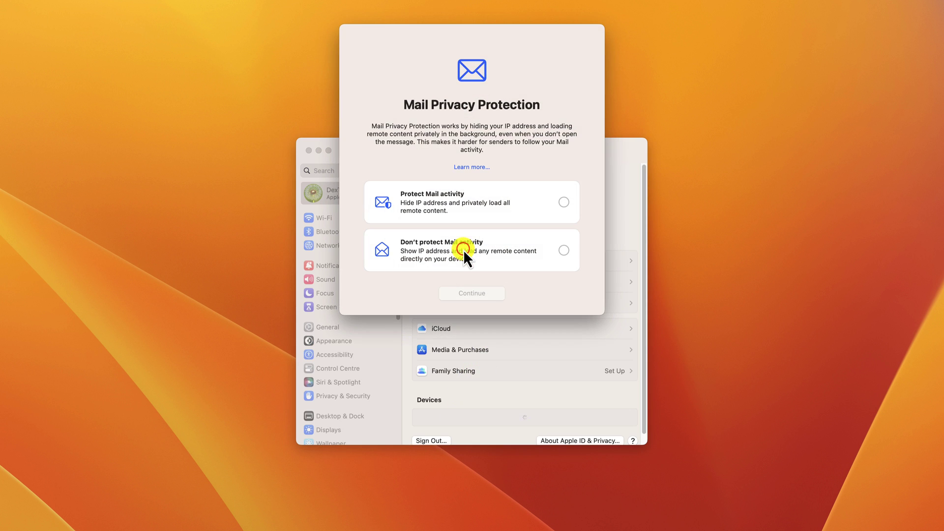
{"action": "left_click", "coordinate": [509, 208]}
{"action": "left_click", "coordinate": [487, 296]}
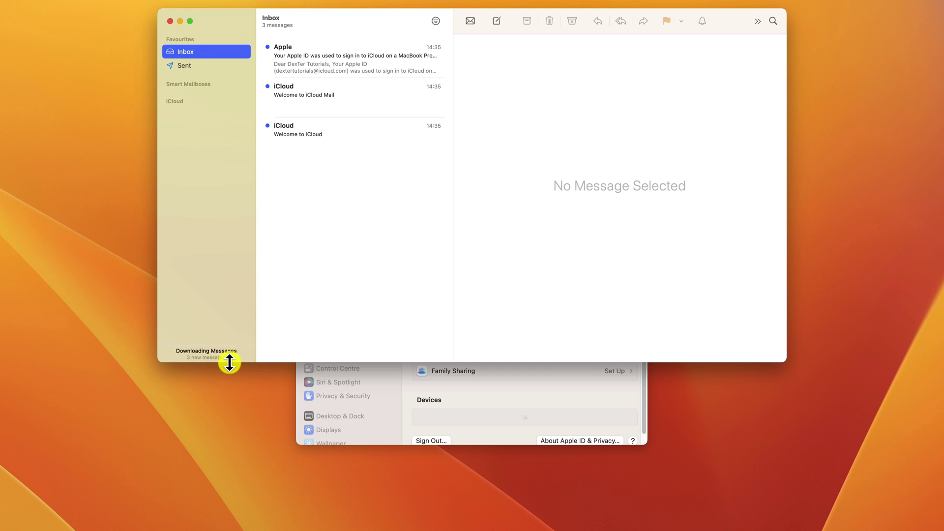
Step: Read the Welcome to iCloud Mail, Apple sign-in notice, and Welcome to iCloud messages
{"action": "left_click", "coordinate": [369, 81]}
{"action": "left_click", "coordinate": [378, 63]}
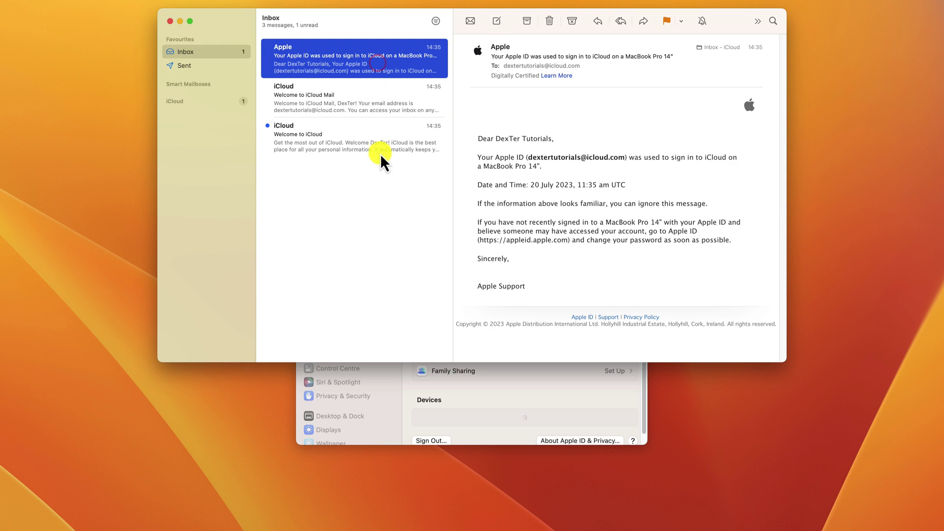
{"action": "left_click", "coordinate": [380, 146]}
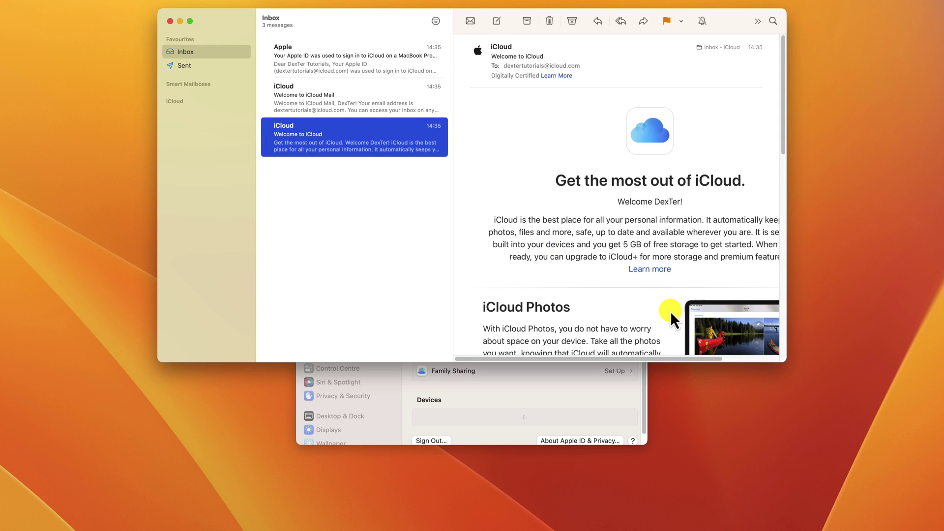
{"action": "scroll", "coordinate": [674, 311], "scroll_direction": "down", "scroll_amount": 5}
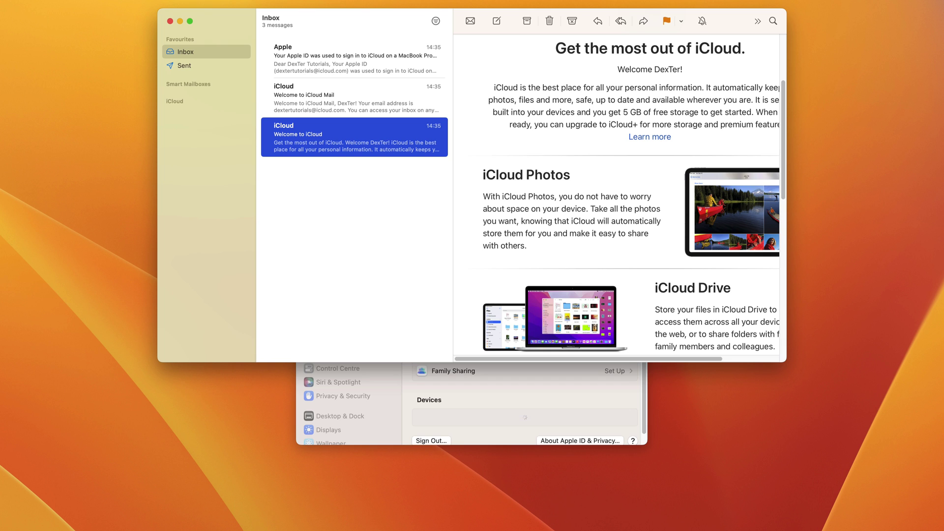
Step: Close the Mail window with its red button, returning to the Apple ID overview
{"action": "left_click", "coordinate": [171, 21]}
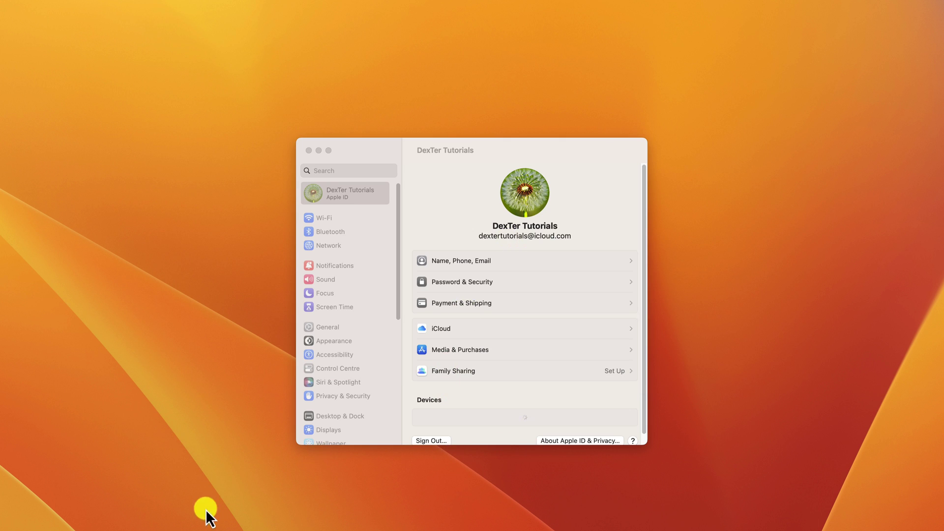